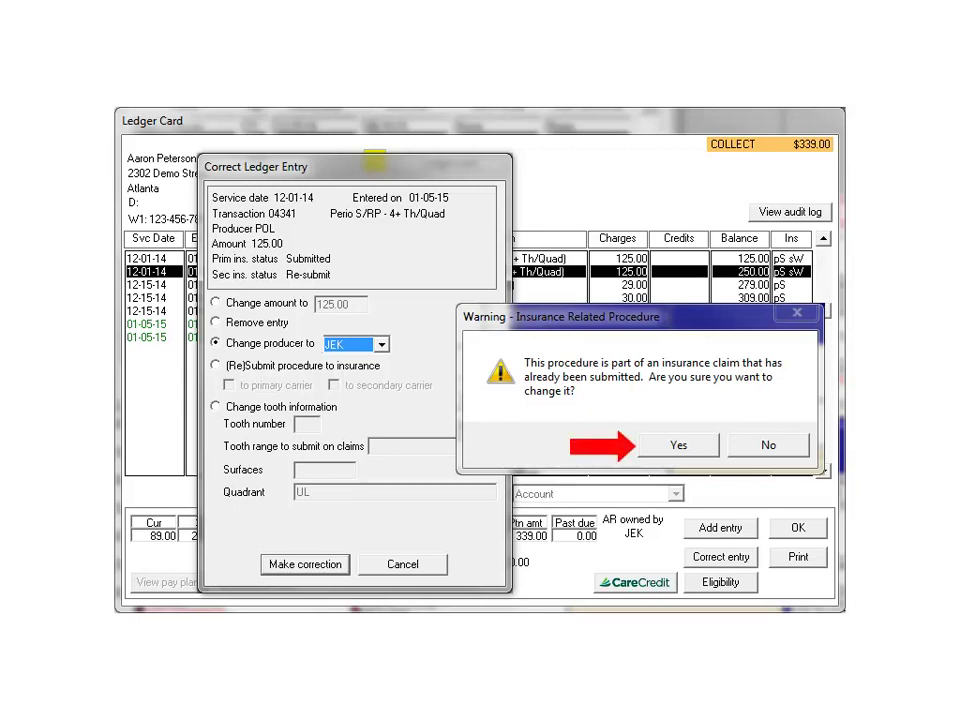
Accept the insurance warning so the 12-01-14 UL perio scaling is credited to JEK instead of POL
key(Return)
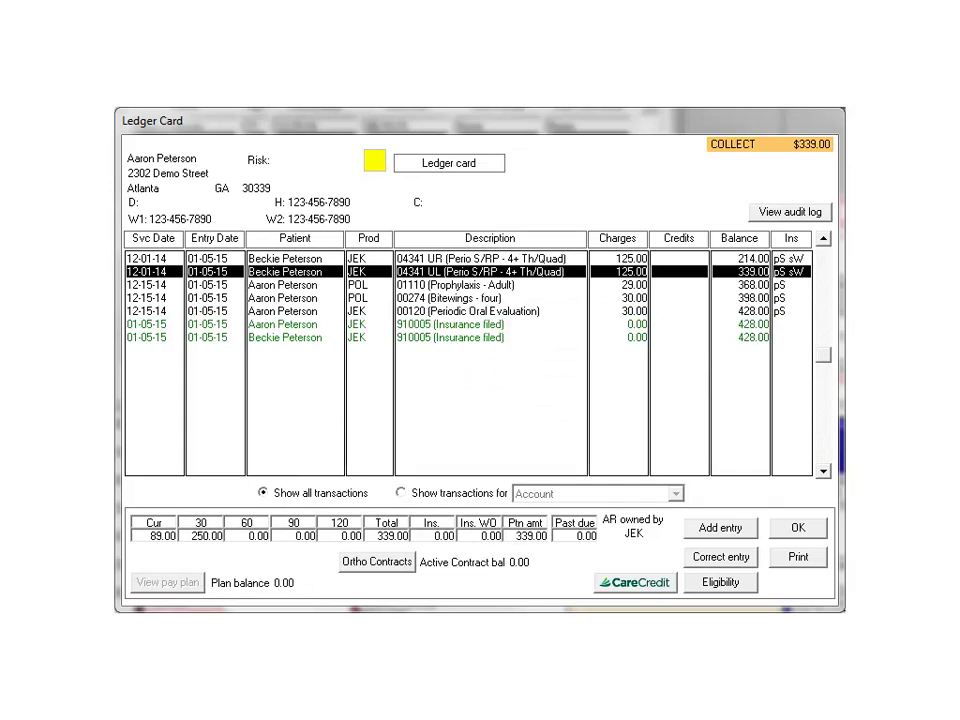